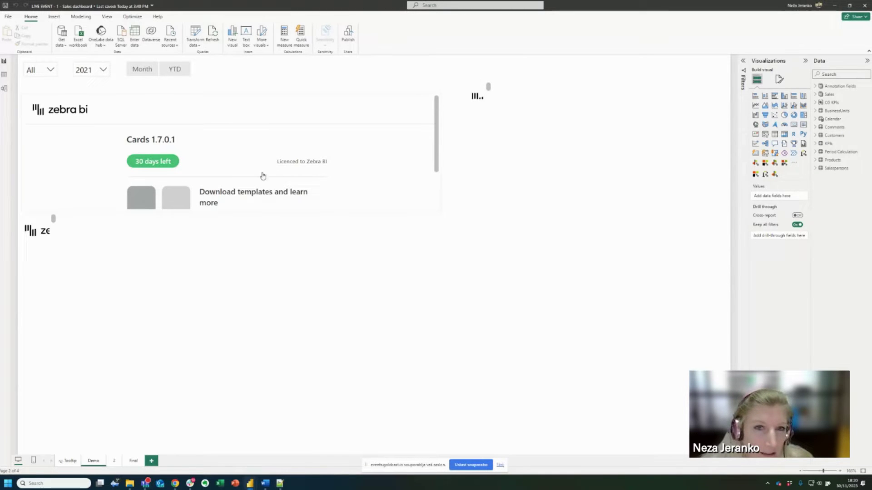
- Add Sales AC and PY as the Zebra BI Cards' actual and previous-year values
click(276, 113)
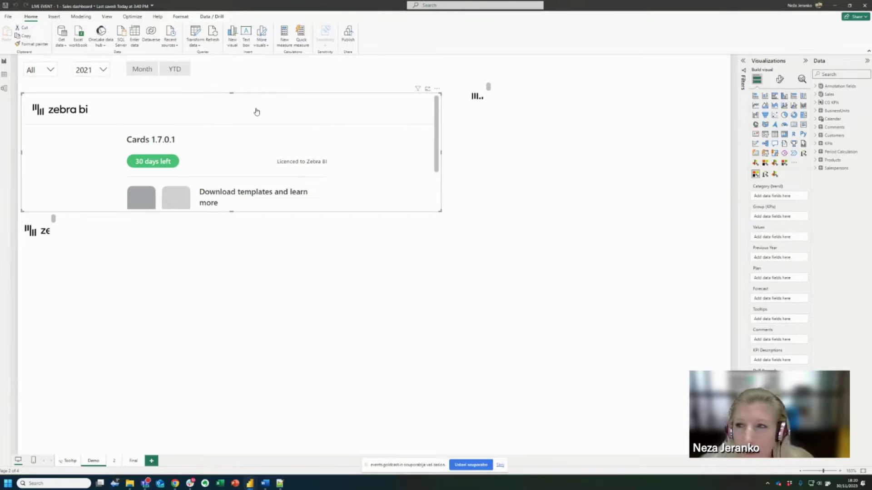
click(816, 95)
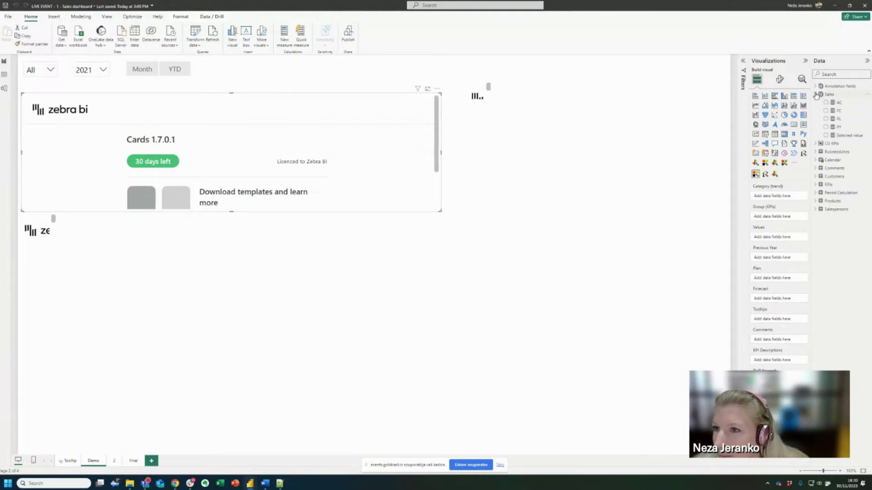
click(826, 103)
click(826, 127)
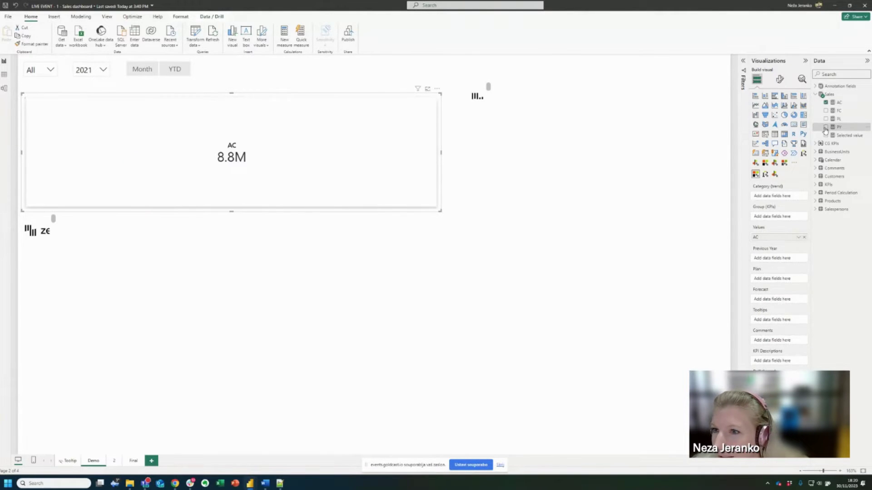
- Split the cards by CG KPIs KPI and give each a Calendar Quarter trend
click(818, 143)
drag(832, 153, 776, 216)
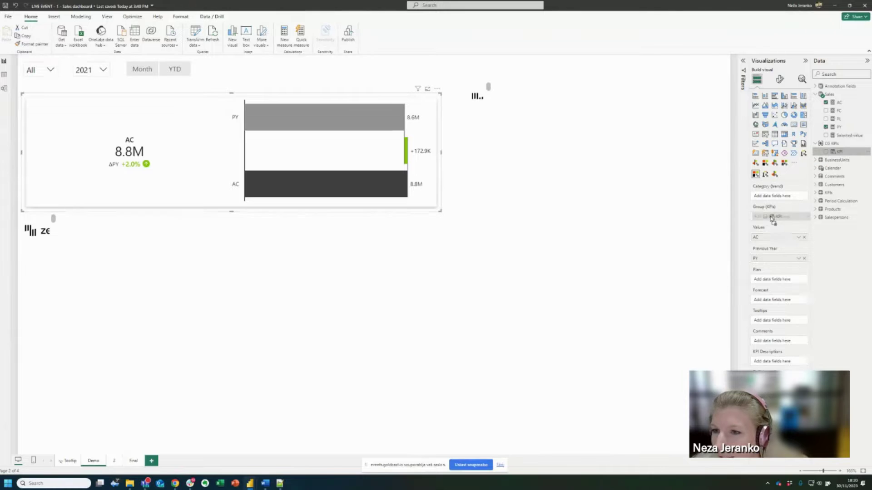
click(821, 169)
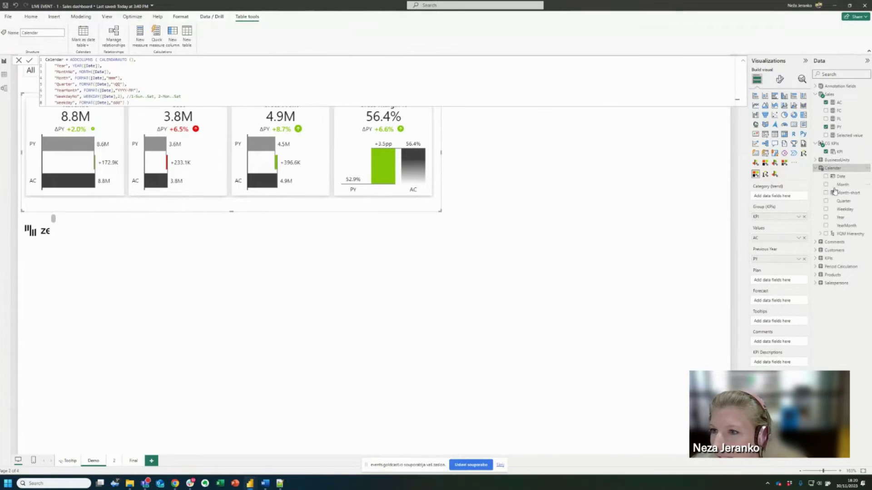
drag(843, 203, 779, 195)
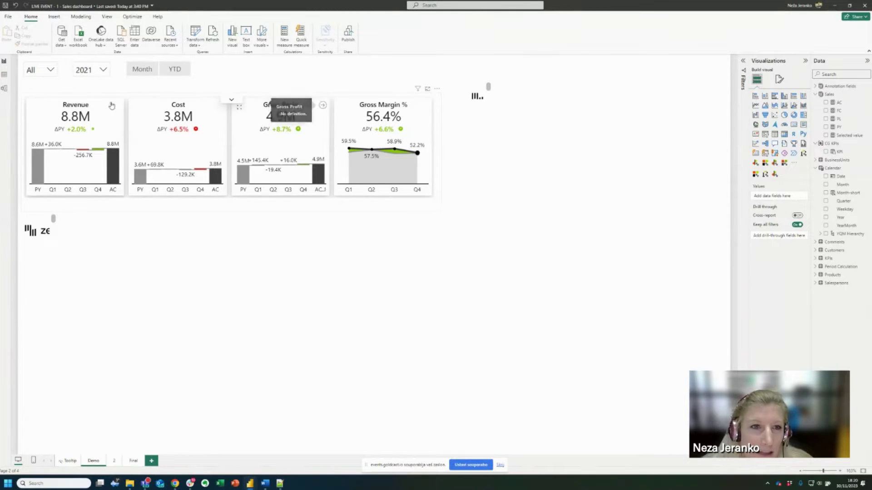
- Enlarge the Zebra BI Tables visual and give it Product hierarchy categories with Sales AC and PY
click(56, 235)
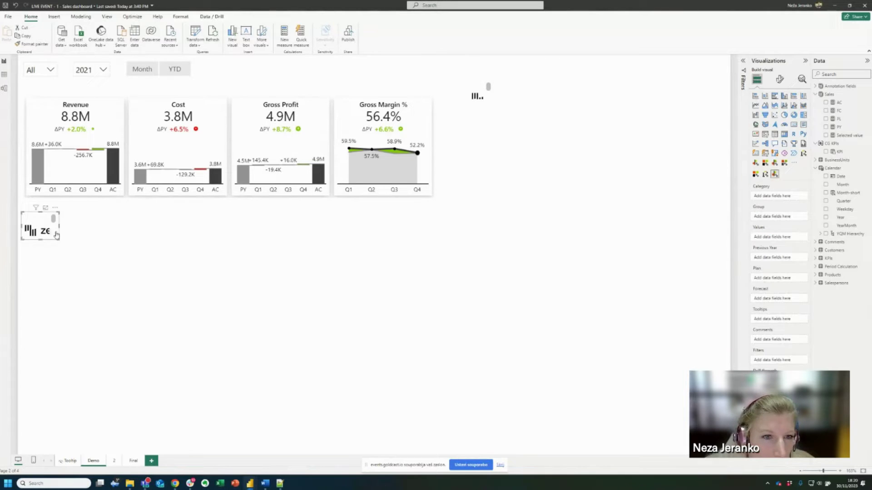
drag(57, 237, 439, 455)
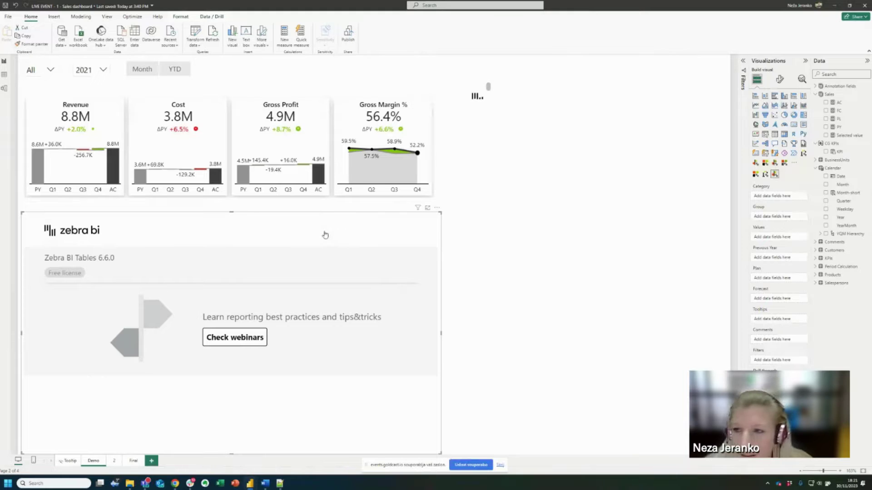
click(816, 275)
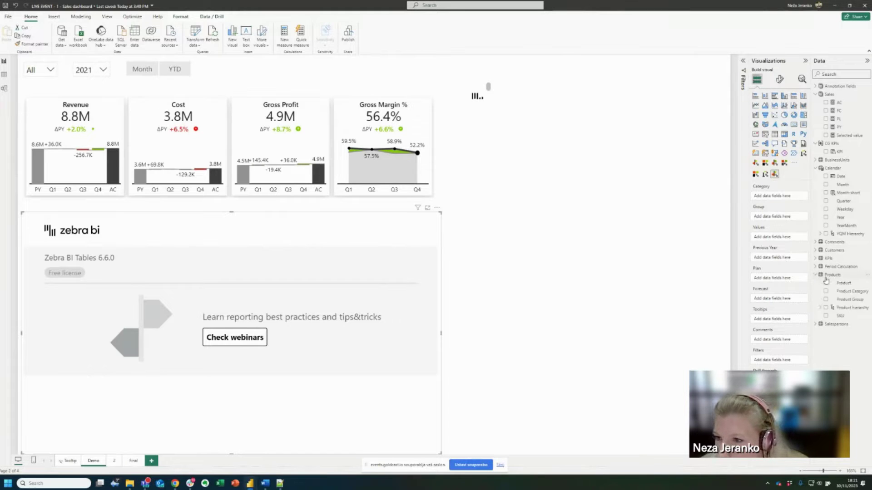
drag(850, 309, 771, 200)
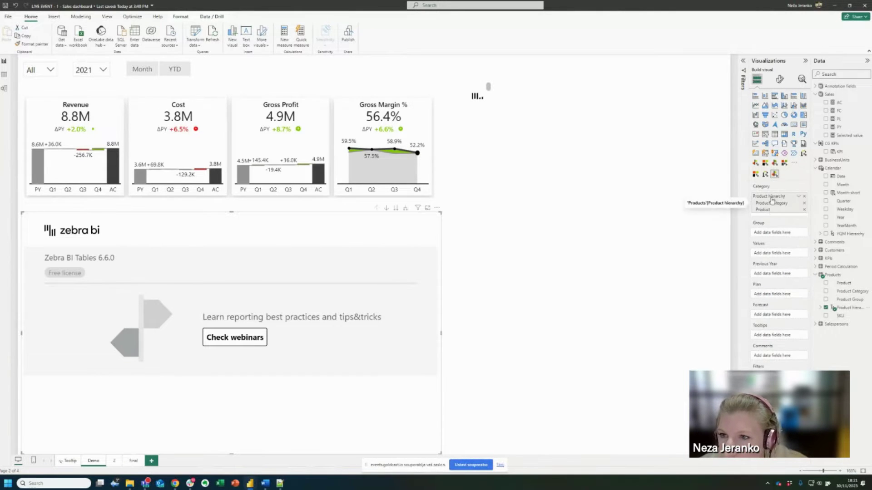
click(825, 102)
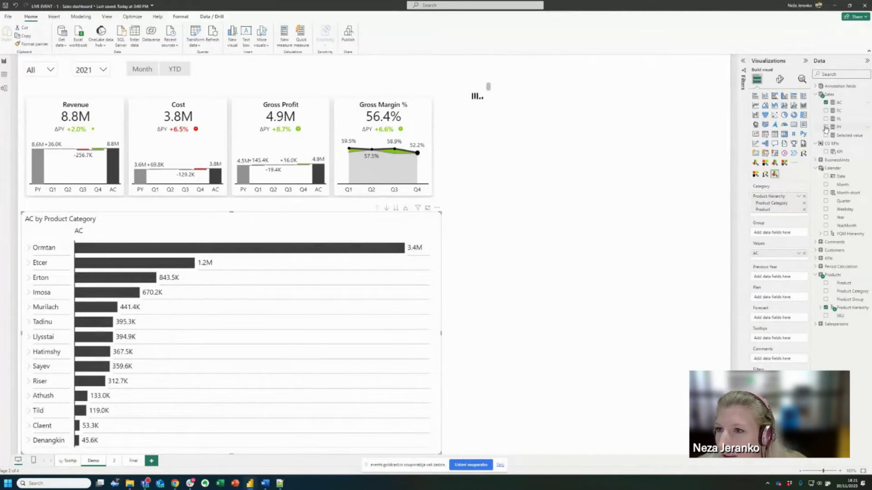
click(825, 127)
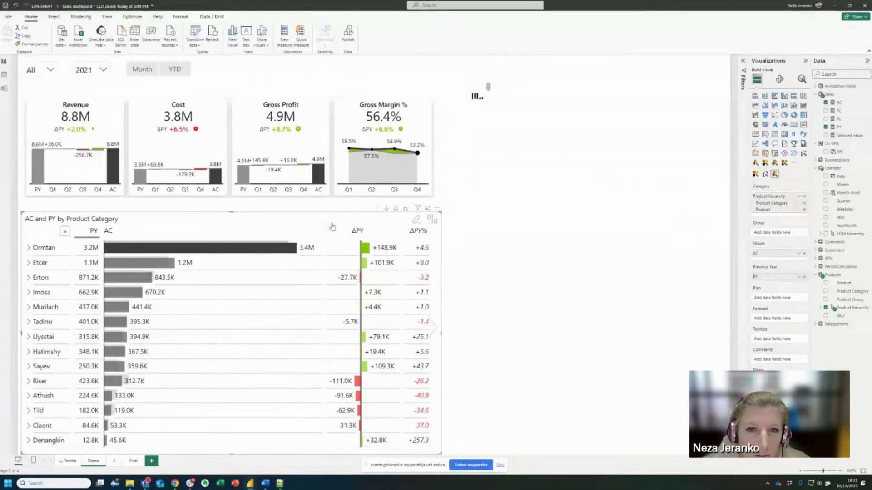
- Turn on Grand total in Chart settings, then expand and collapse Ormtan to check
click(778, 80)
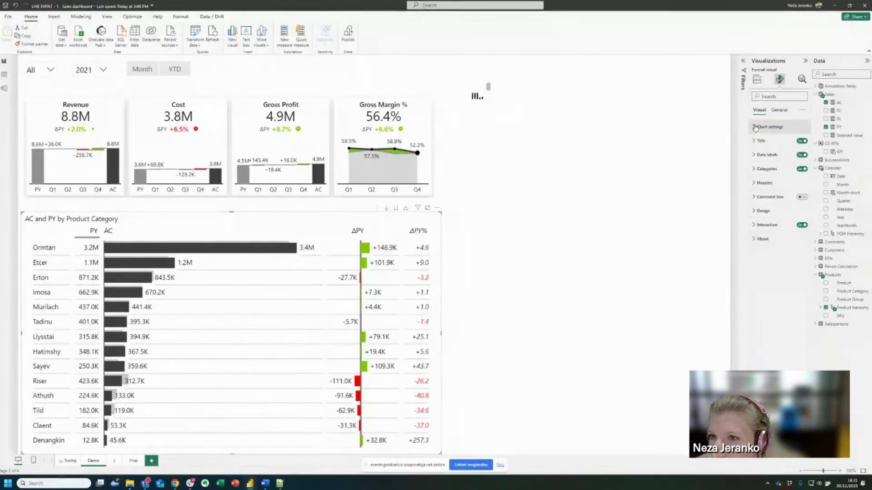
click(755, 128)
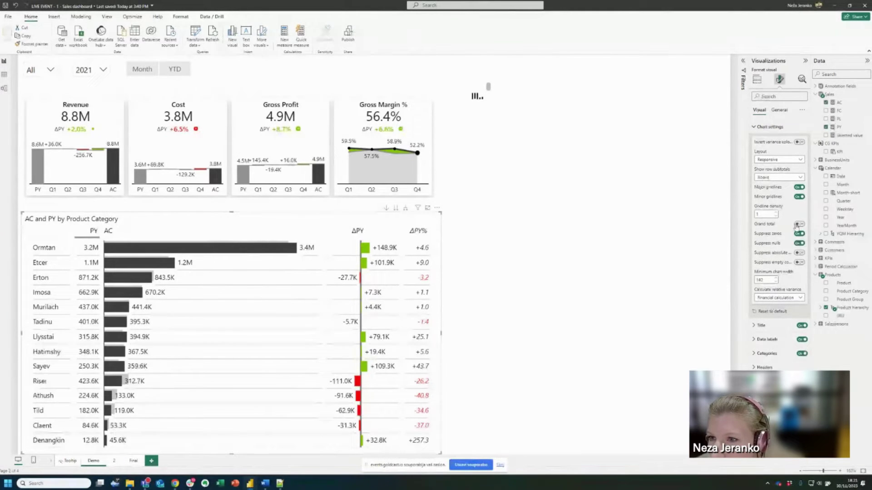
click(798, 224)
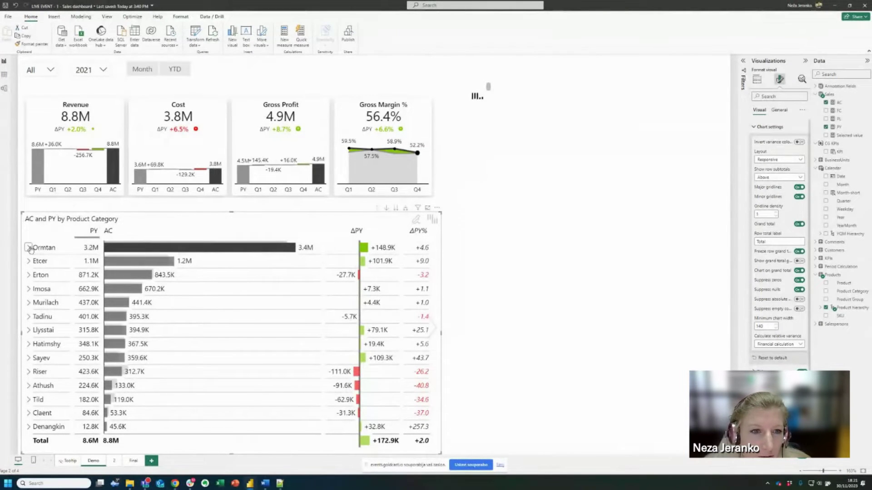
click(28, 248)
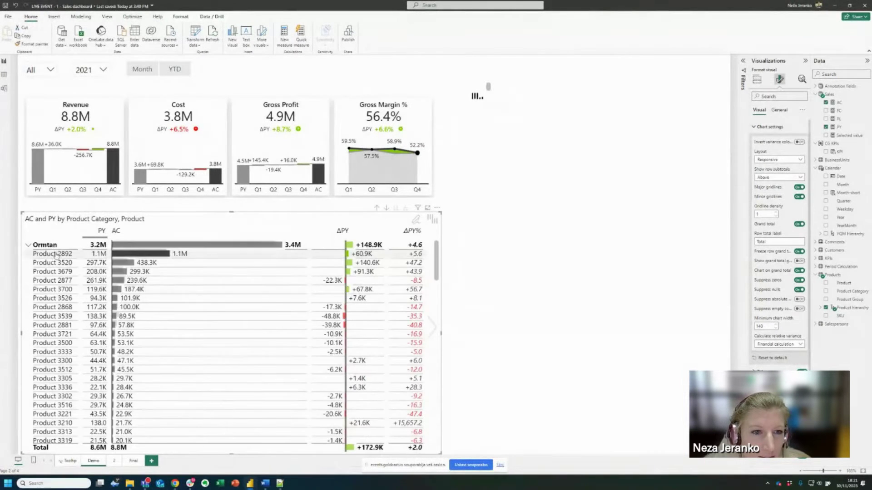
click(29, 246)
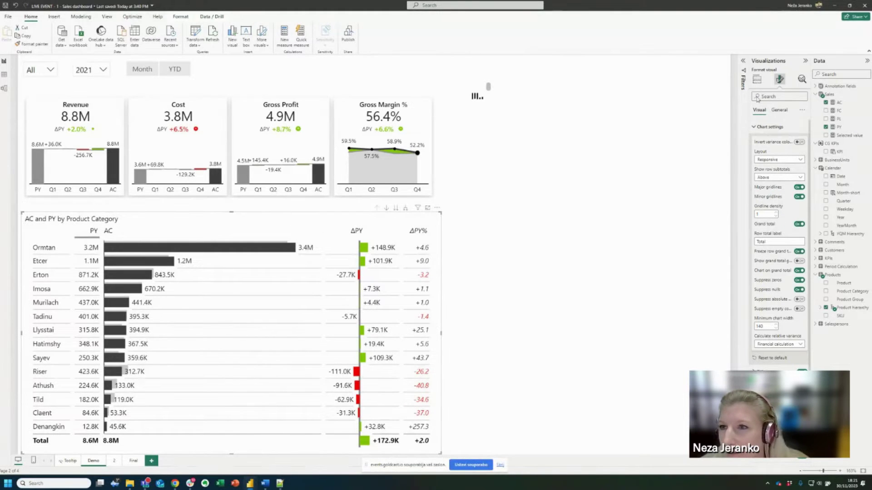
- Add the Selected KPI field to the product table's field wells
click(756, 79)
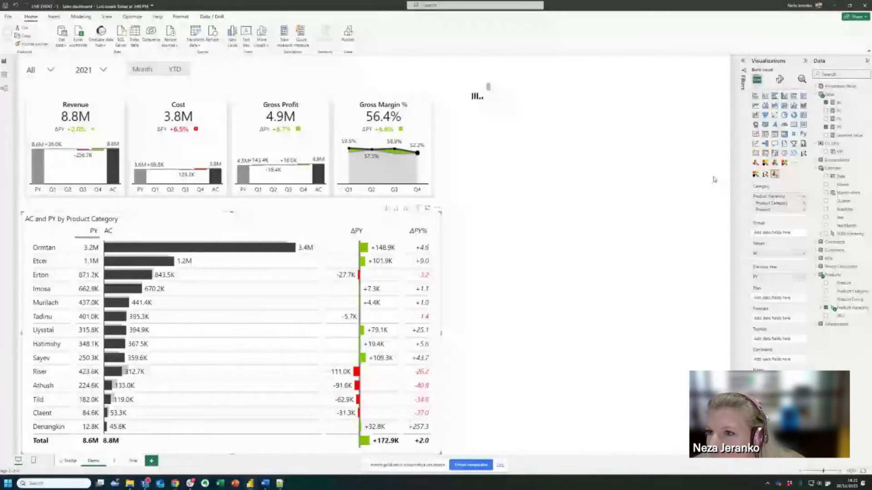
click(835, 85)
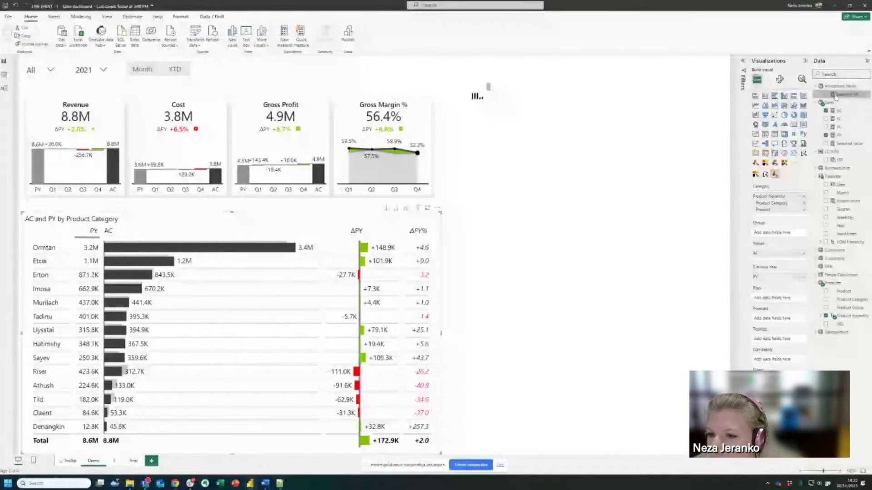
drag(844, 94, 776, 361)
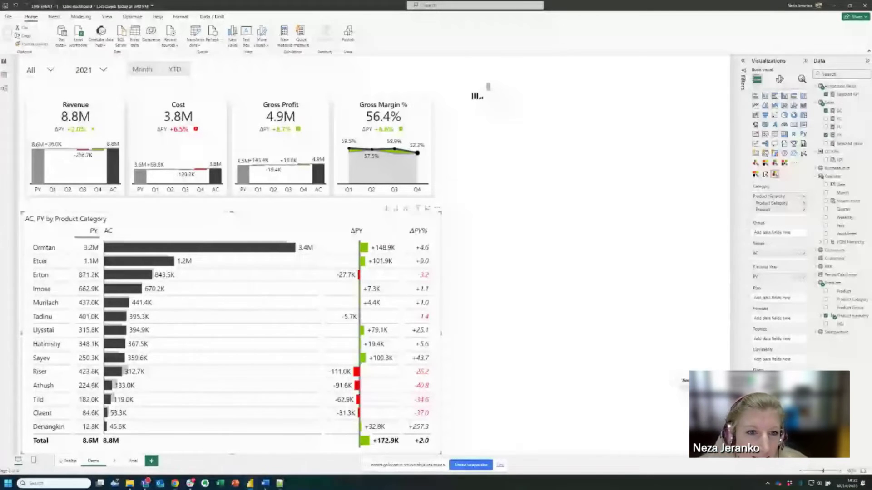
- Replace the table title with the dynamic '[Selected KPI] by Product'
click(100, 220)
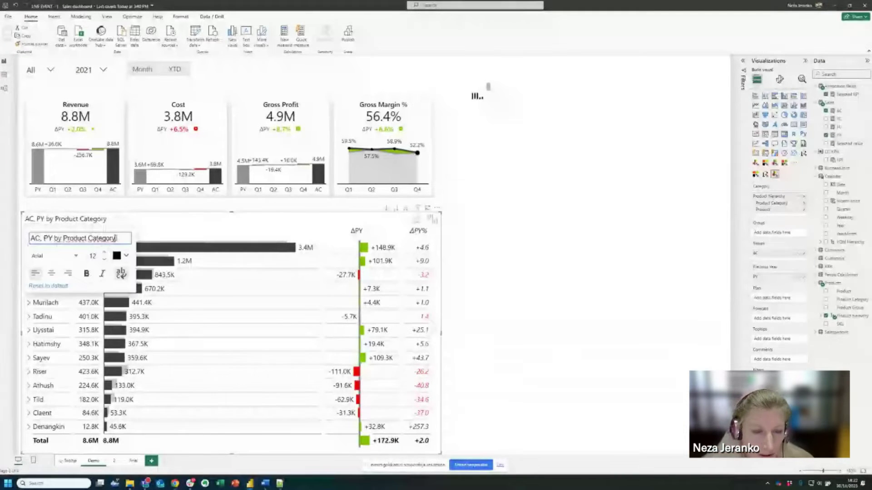
key(ctrl+a)
key(BackSpace)
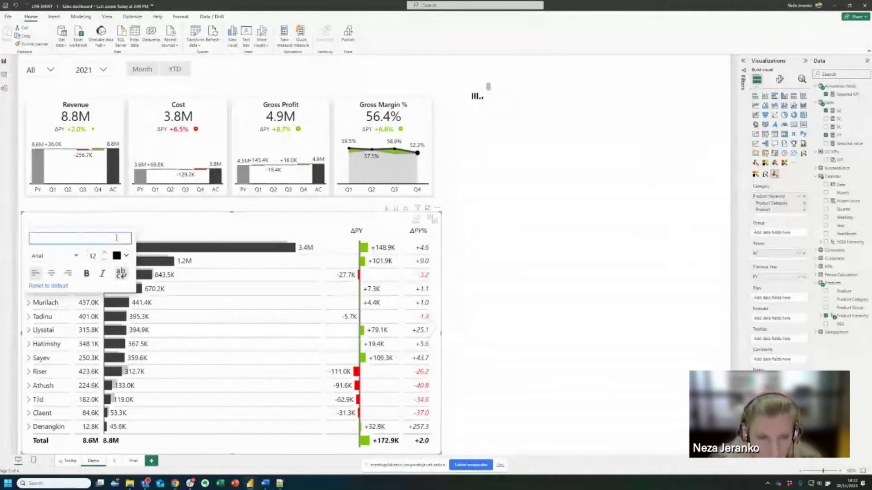
text([sele)
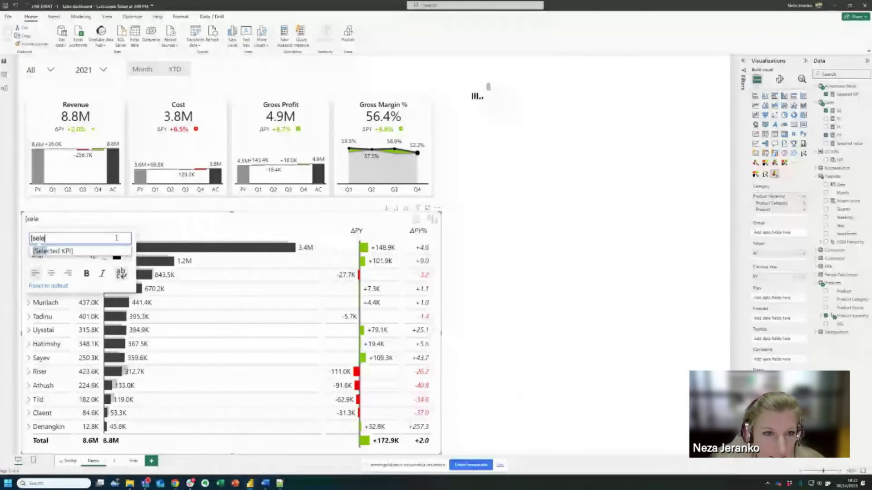
key(Return)
text(by )
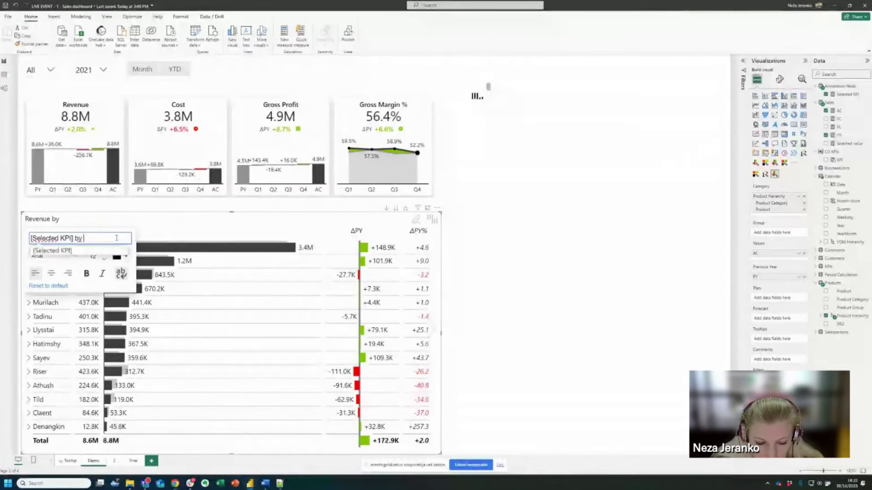
text(Product)
key(Return)
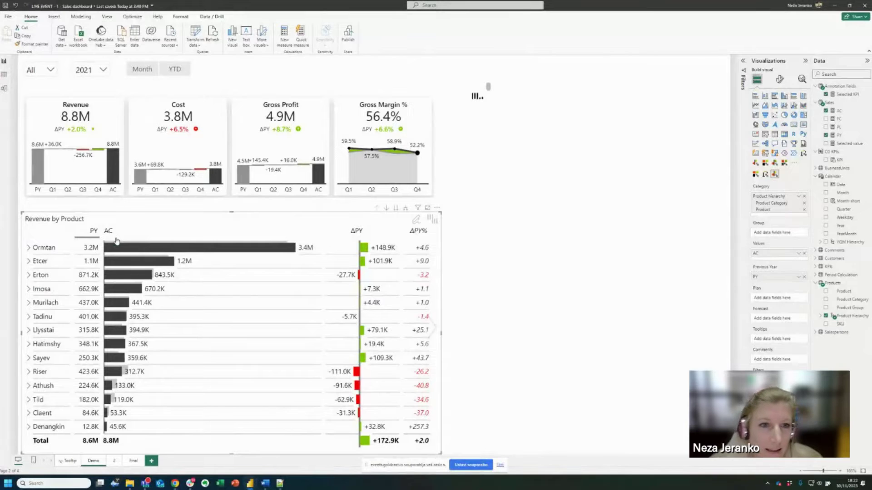
mouse_move(41, 221)
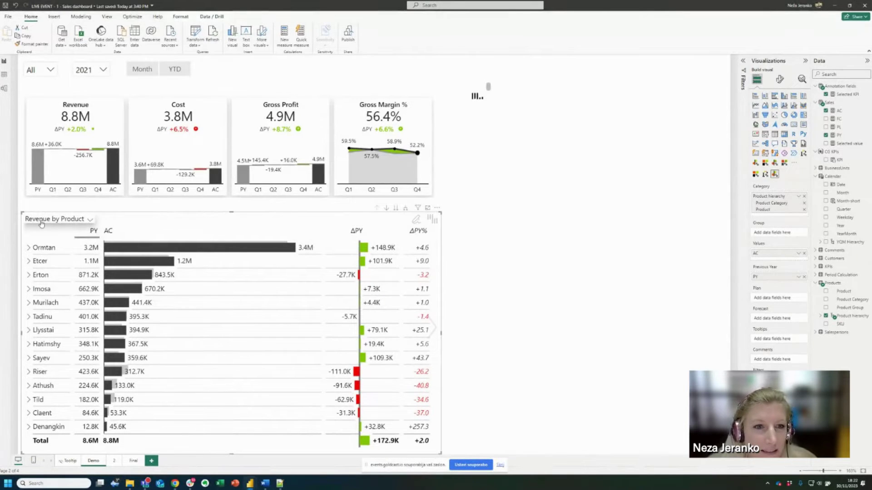
- Try the Gross Profit and Revenue cards, then leave Gross Margin % selected
click(255, 119)
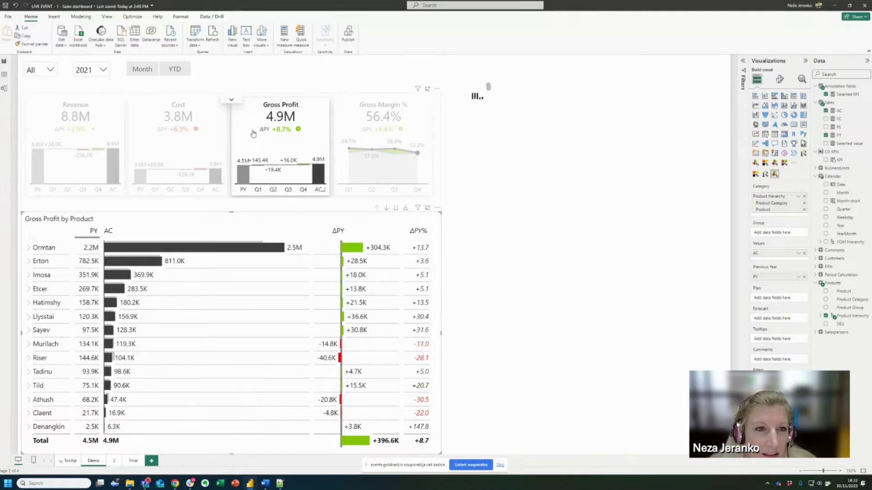
mouse_move(51, 222)
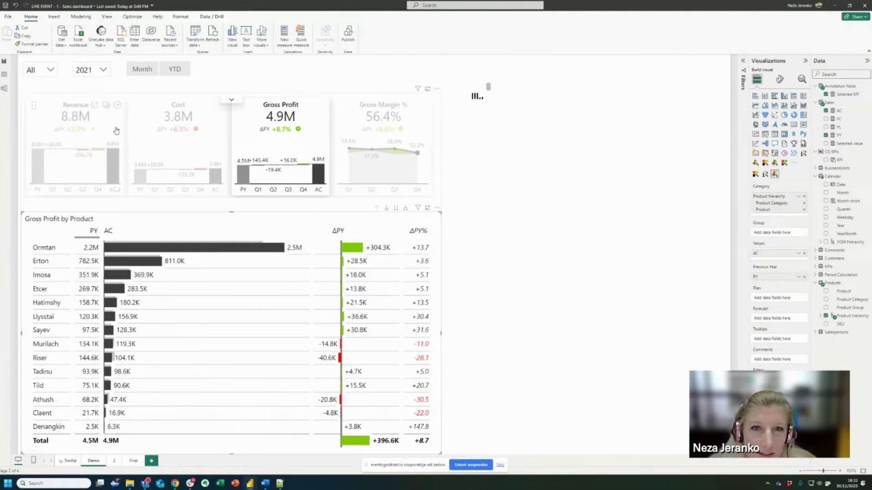
click(117, 131)
click(117, 131)
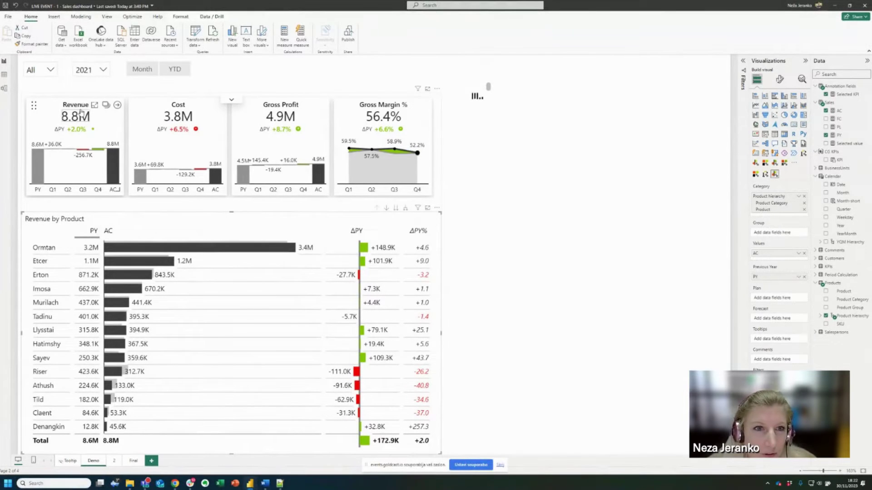
click(101, 129)
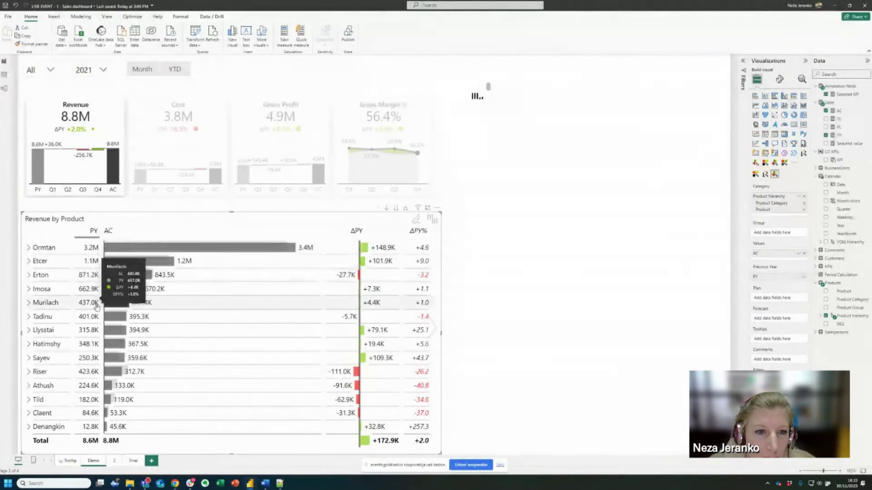
click(114, 275)
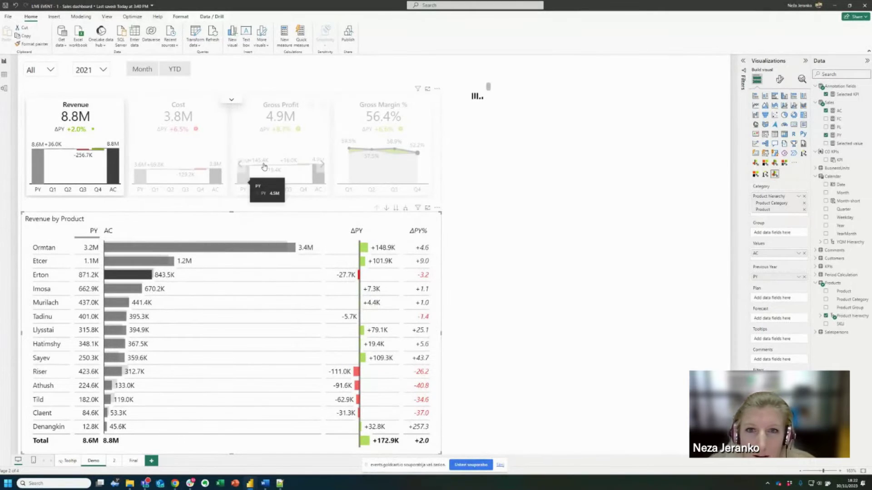
click(389, 104)
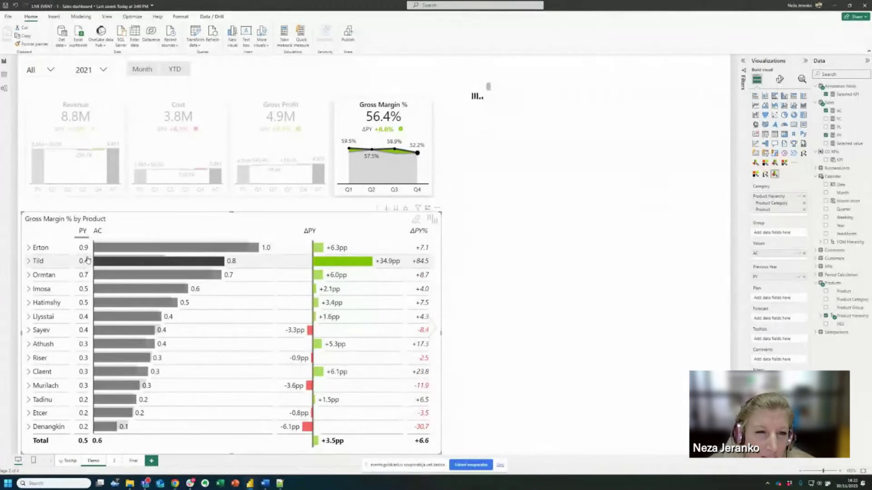
mouse_move(85, 251)
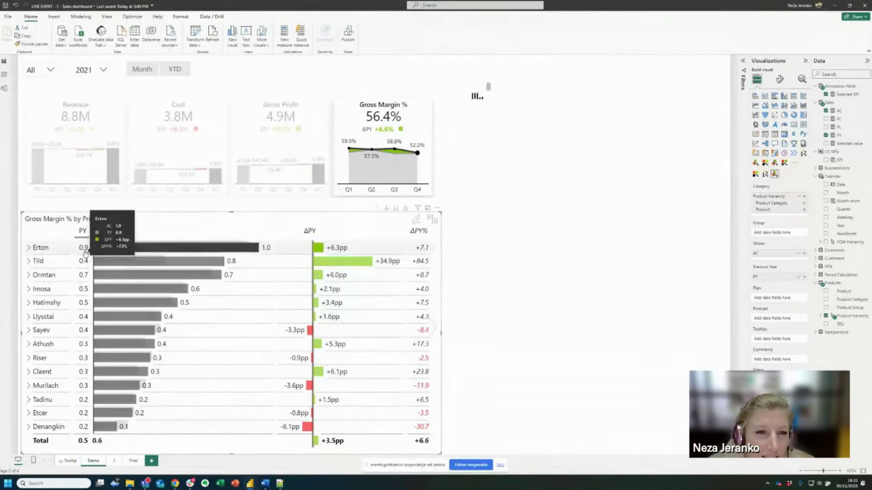
mouse_move(80, 276)
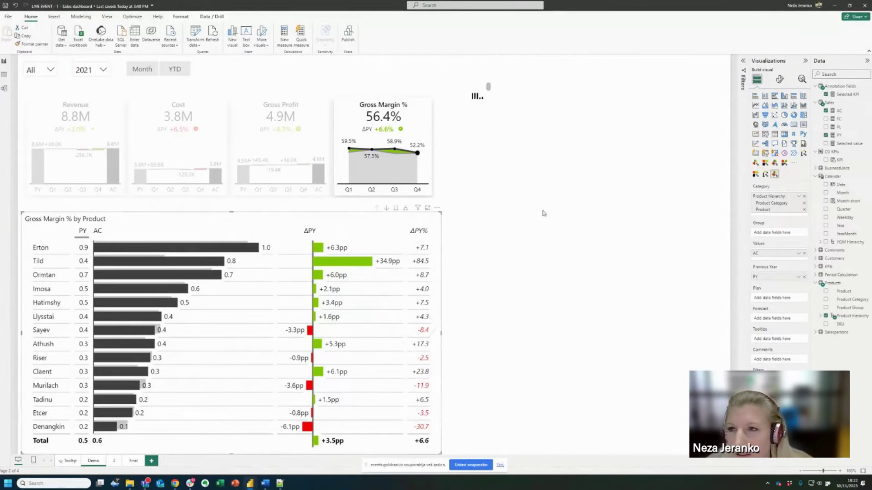
- Set the table's data label units to PowerBI
click(781, 79)
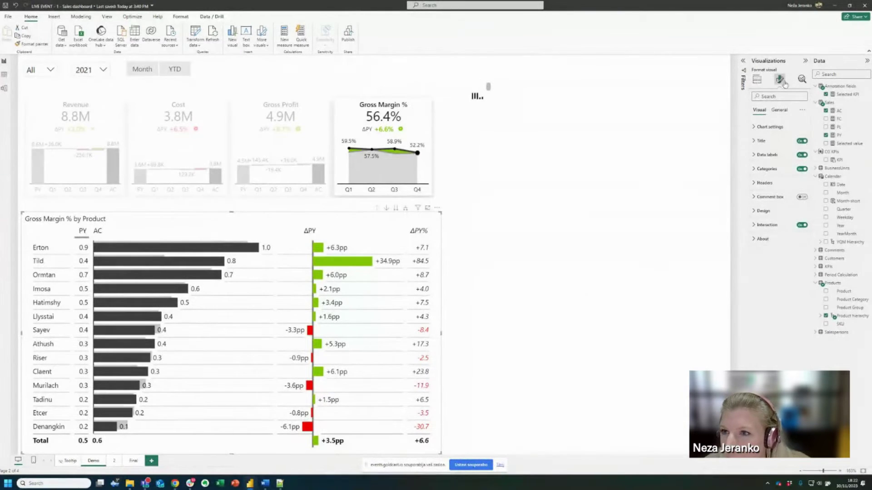
click(753, 156)
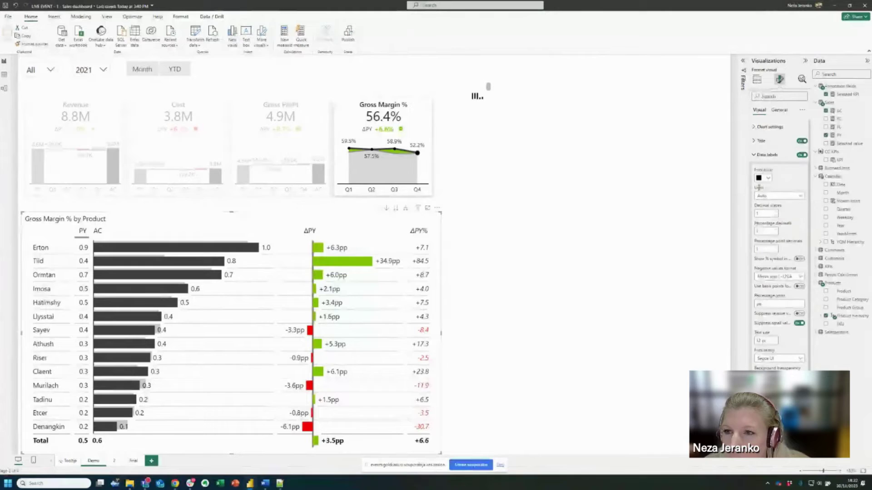
click(770, 198)
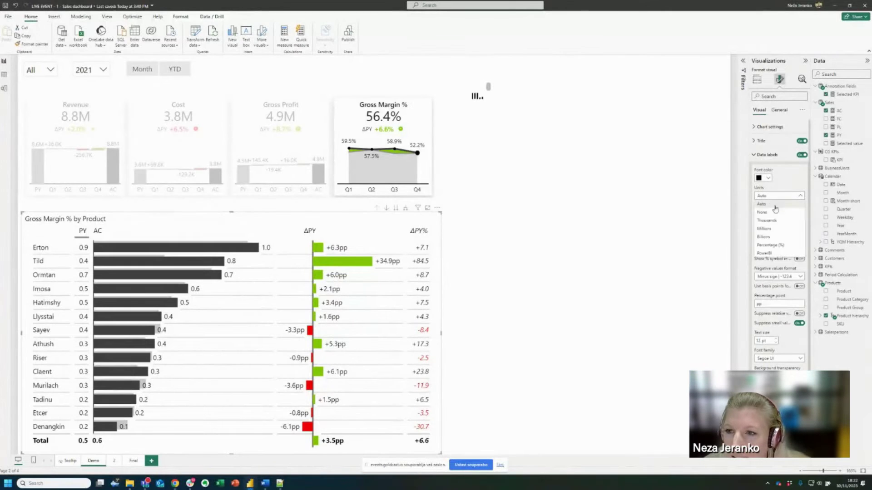
click(766, 254)
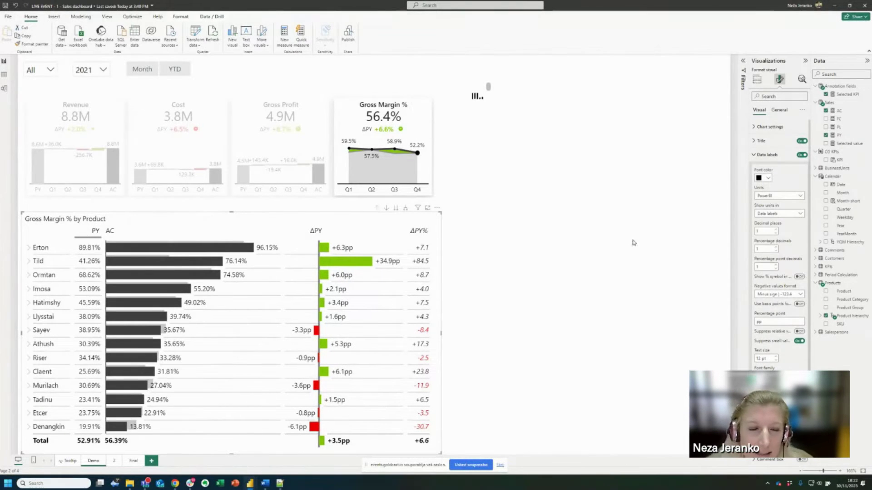
- Select and clear Tild, then pick the Revenue card to show Revenue by Product
click(117, 260)
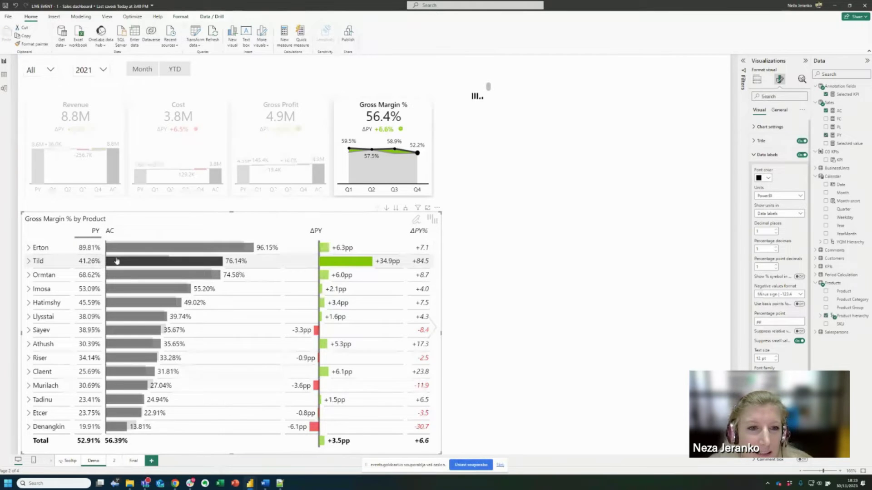
click(117, 261)
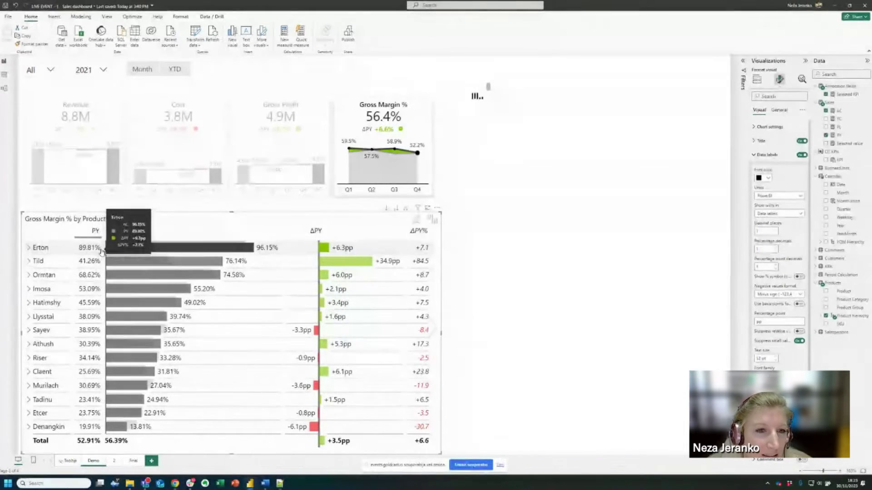
click(113, 132)
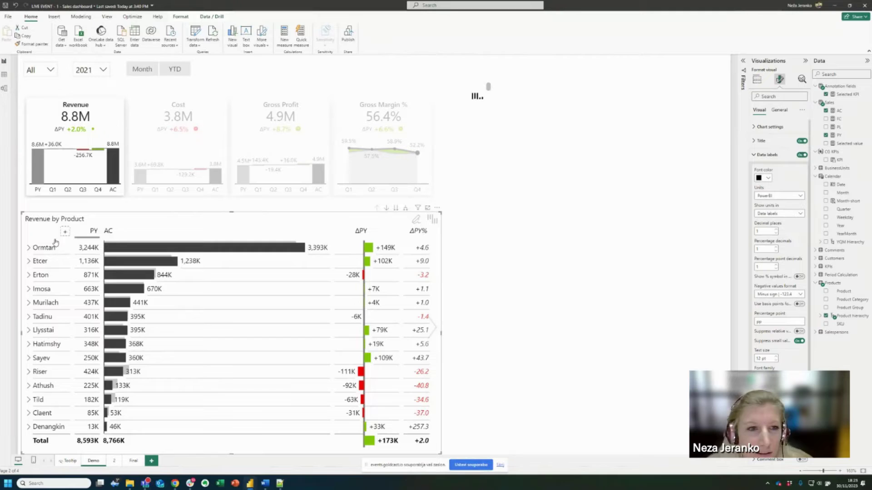
- Expand Ormtan to list its products, selecting then clearing Product 2892
click(28, 248)
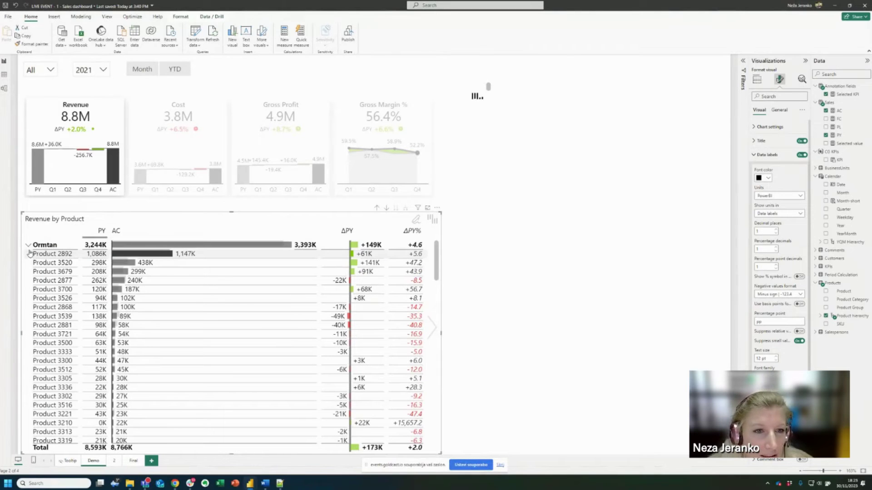
click(52, 255)
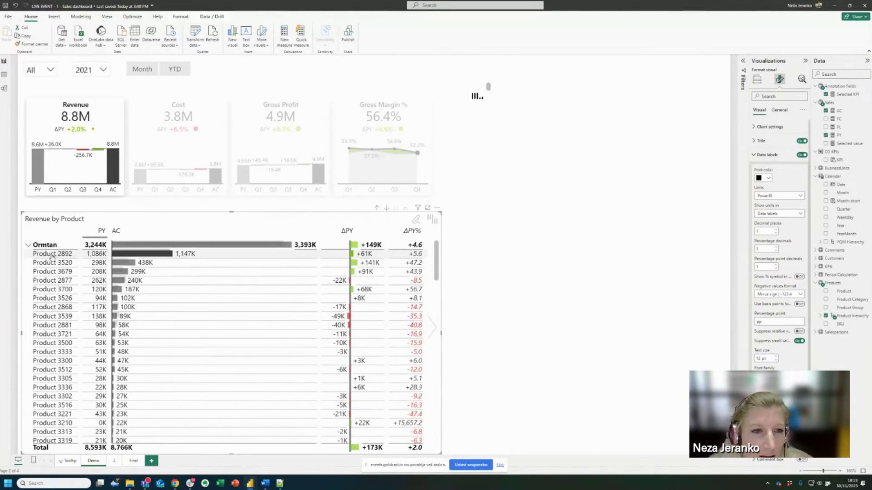
click(47, 253)
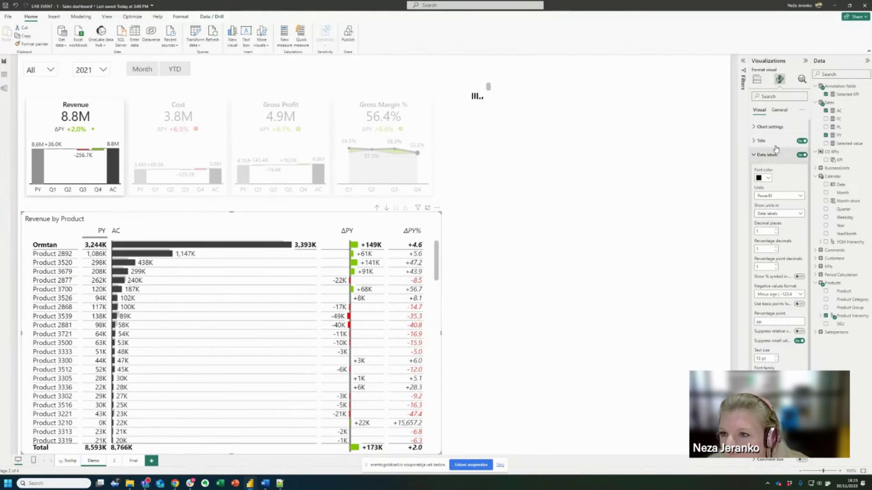
- Add SKU as a column and move it next to the product names
click(756, 79)
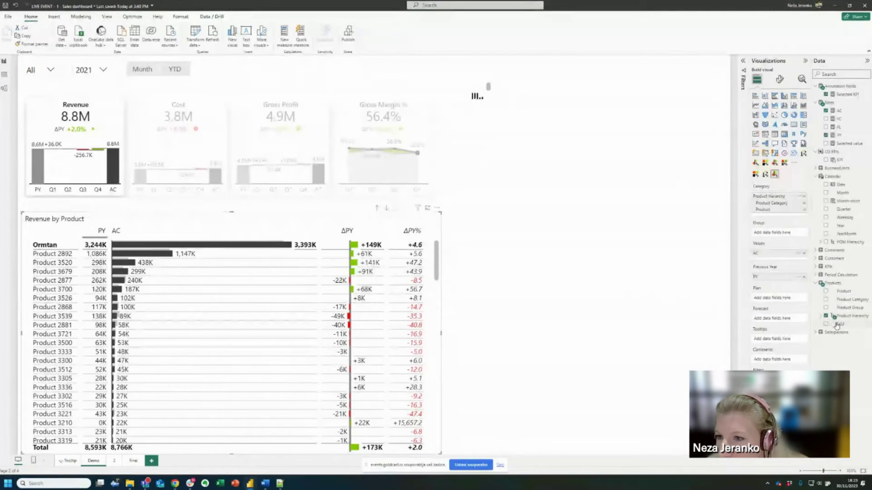
drag(838, 316, 780, 262)
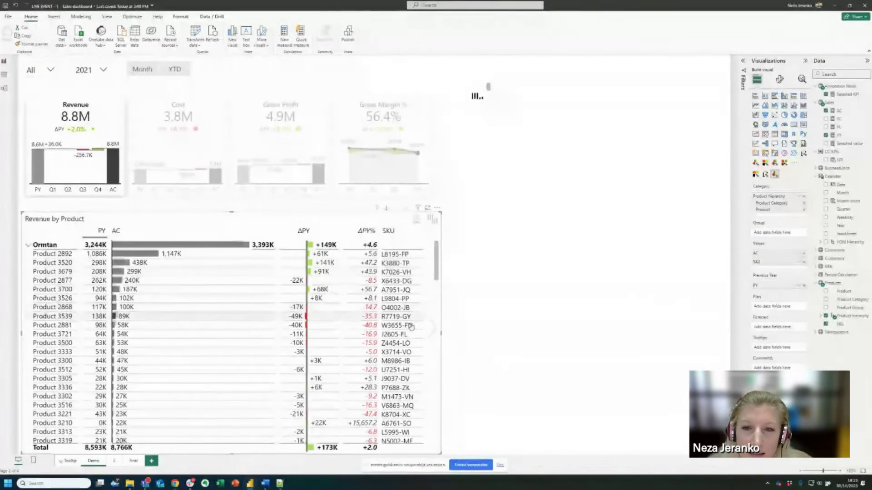
drag(409, 234, 105, 234)
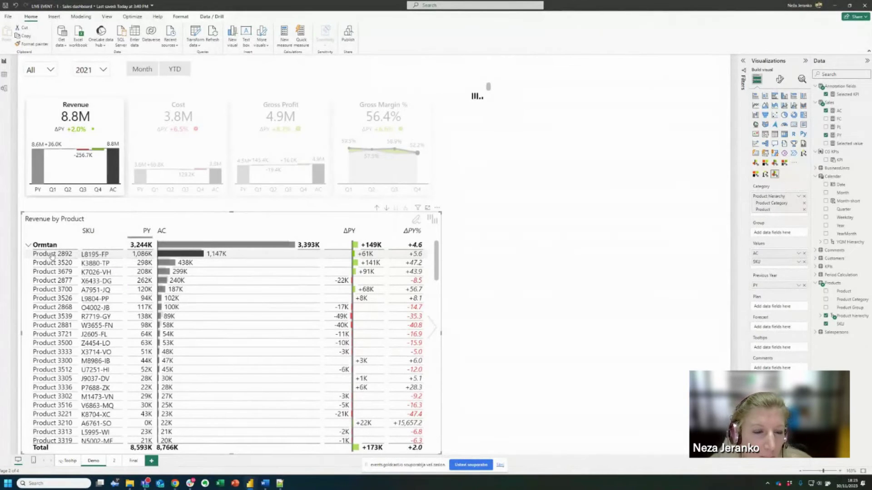
mouse_move(102, 255)
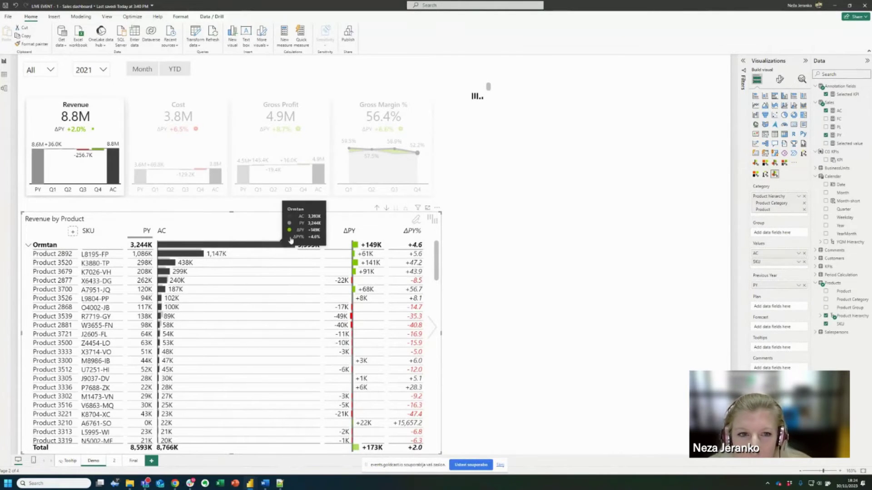
- Show AC as plain numbers, narrow the ΔPY column and widen the SKU column
click(315, 235)
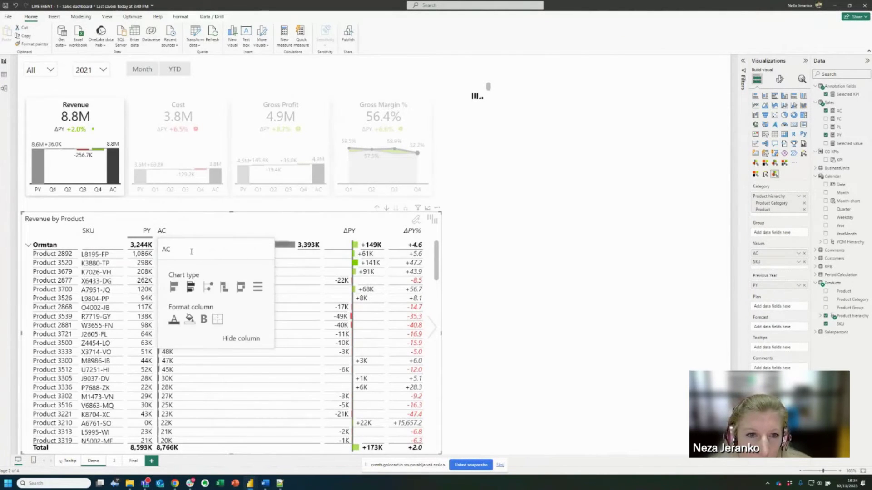
click(260, 291)
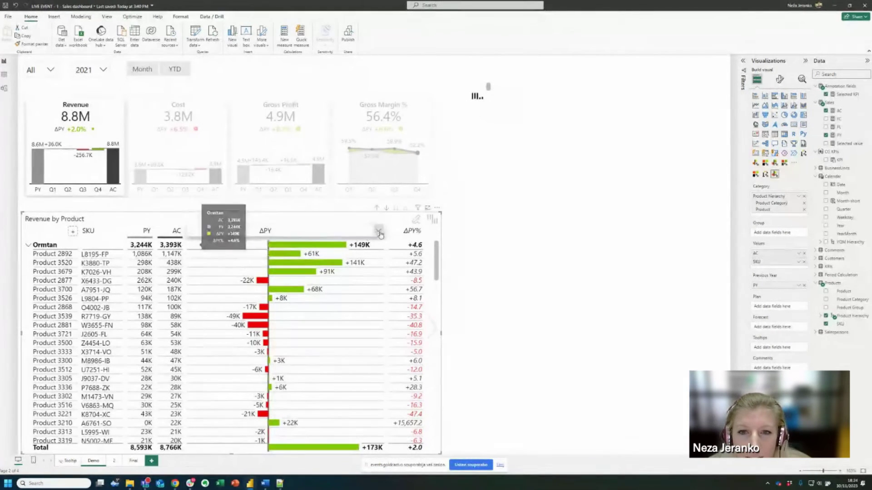
drag(381, 231, 345, 233)
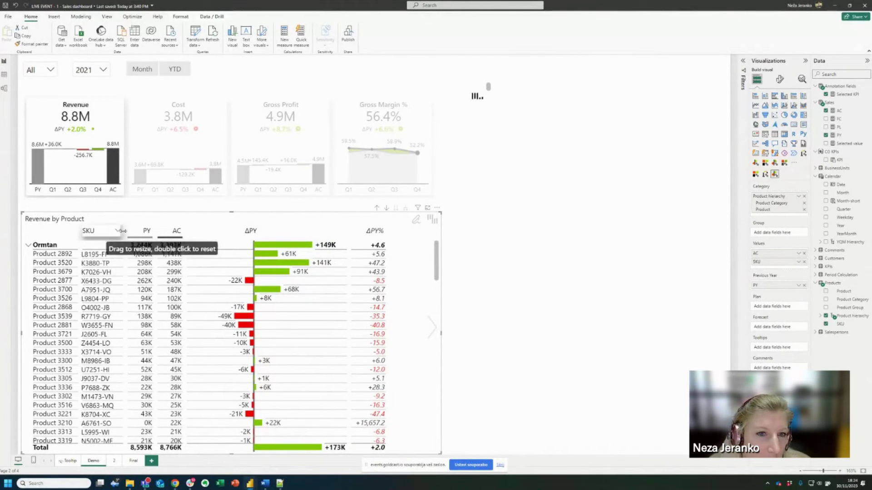
drag(124, 234, 141, 232)
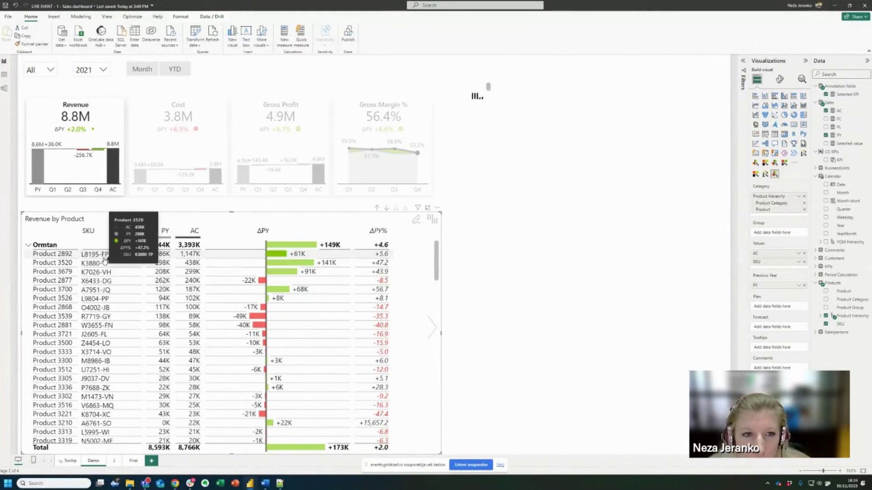
mouse_move(213, 286)
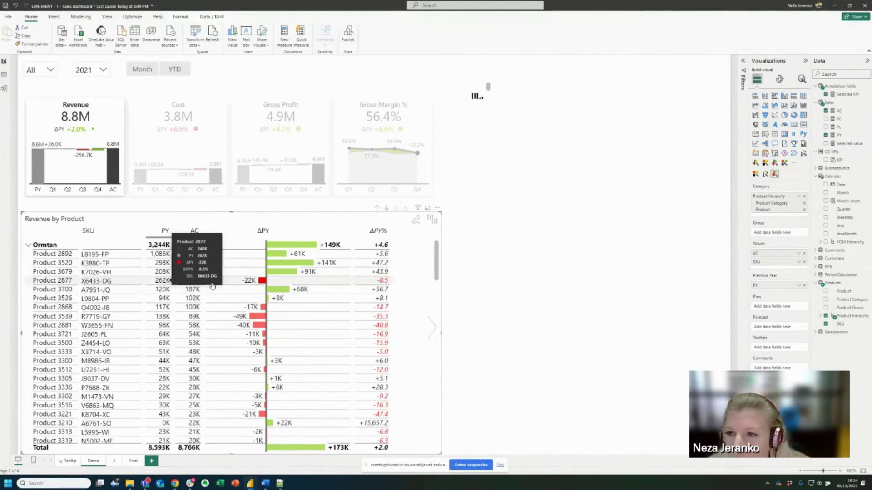
- Remove the SKU column and switch the table to the layout with AC bars
click(804, 262)
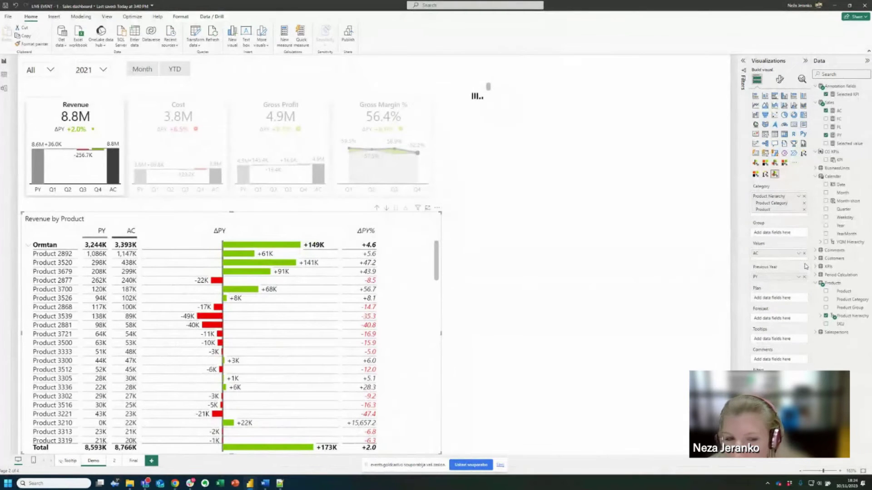
click(431, 326)
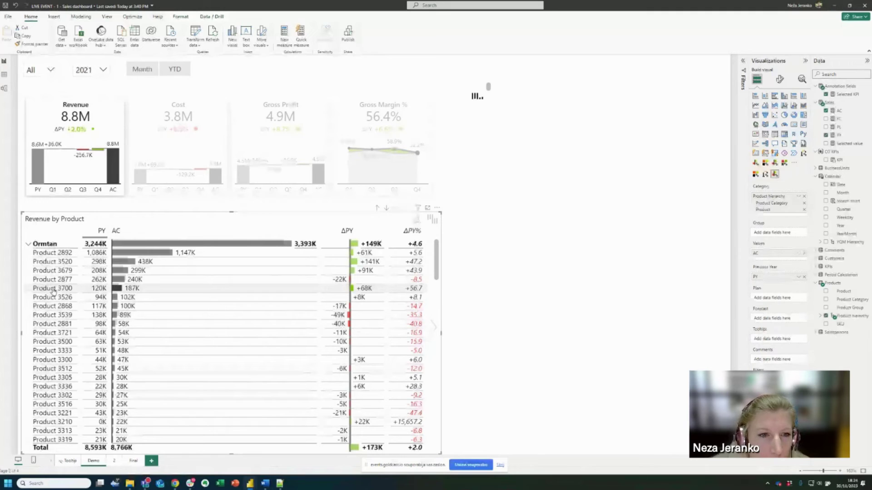
- Limit product rows to Top N with 8 items, grouping the rest into Others
right_click(53, 291)
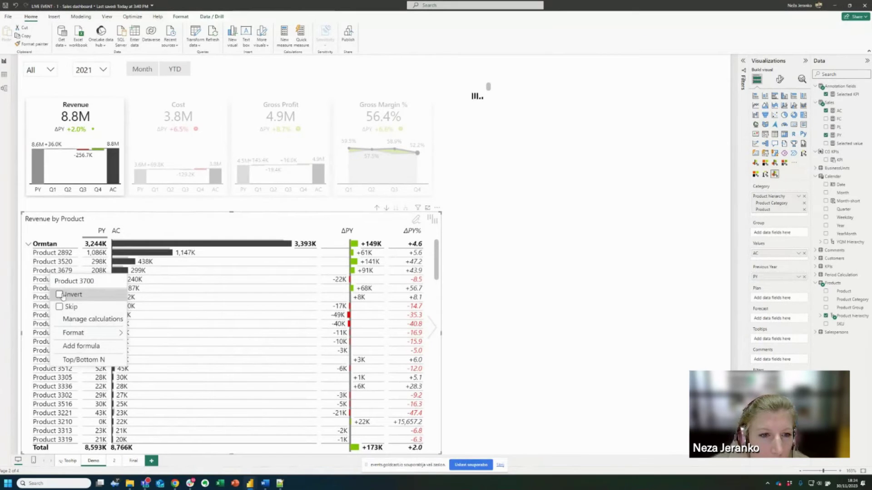
click(90, 359)
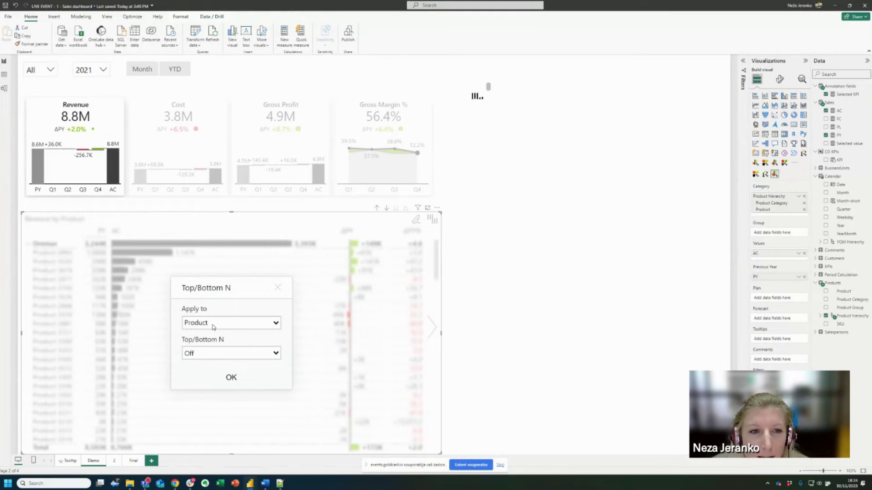
click(218, 355)
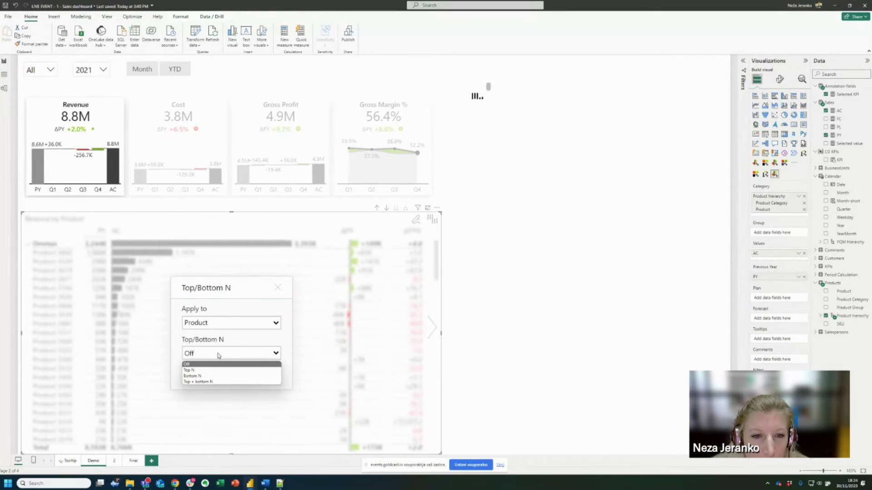
click(189, 371)
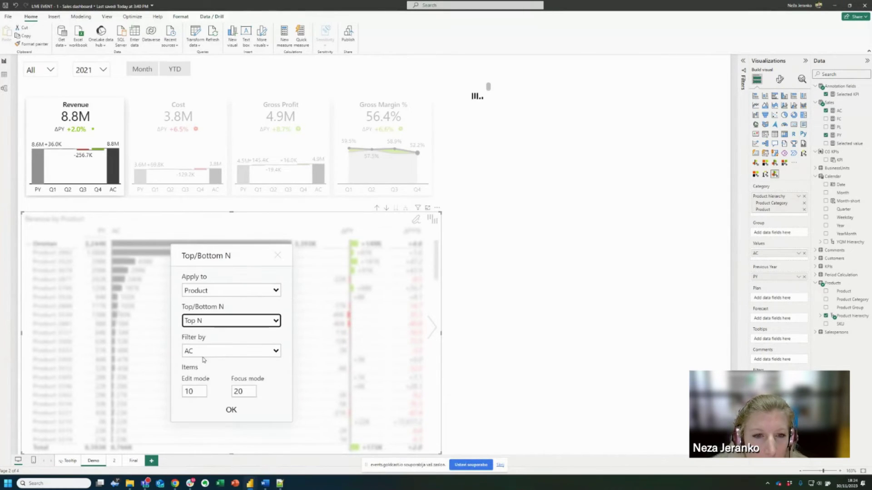
double_click(202, 393)
click(230, 409)
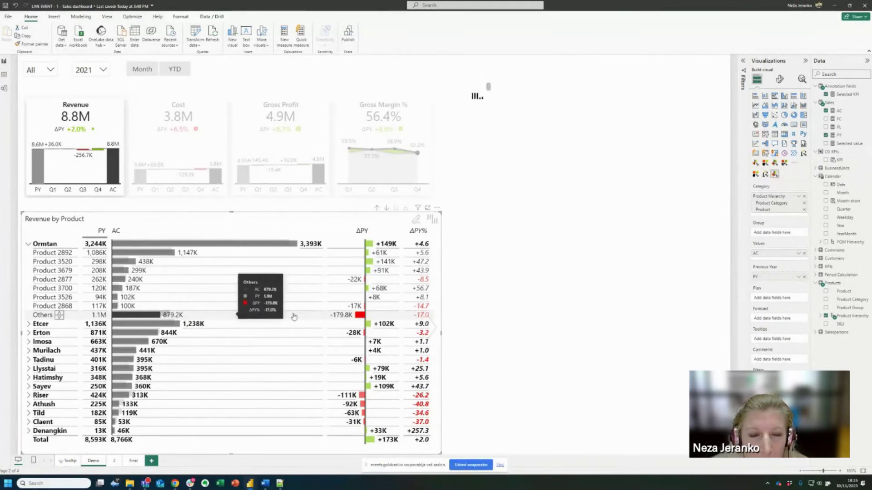
- Lower Ormtan's Top N, then raise it by one so six products sit above Others
click(59, 315)
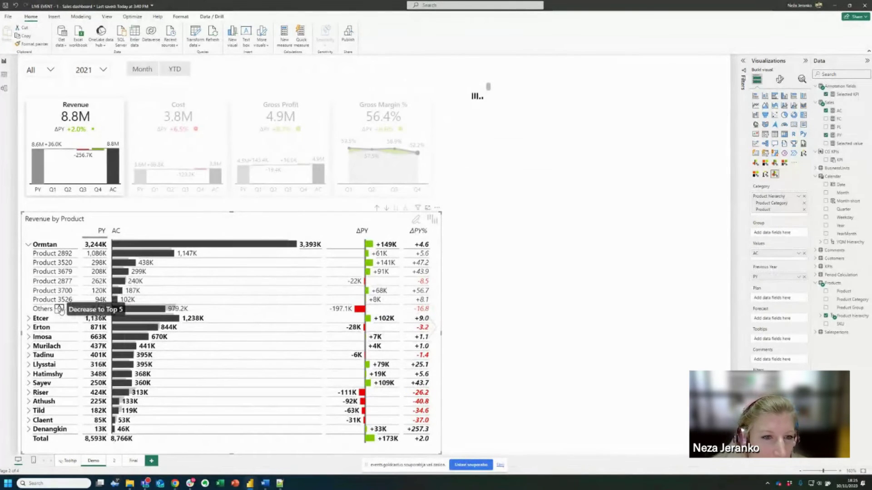
click(59, 302)
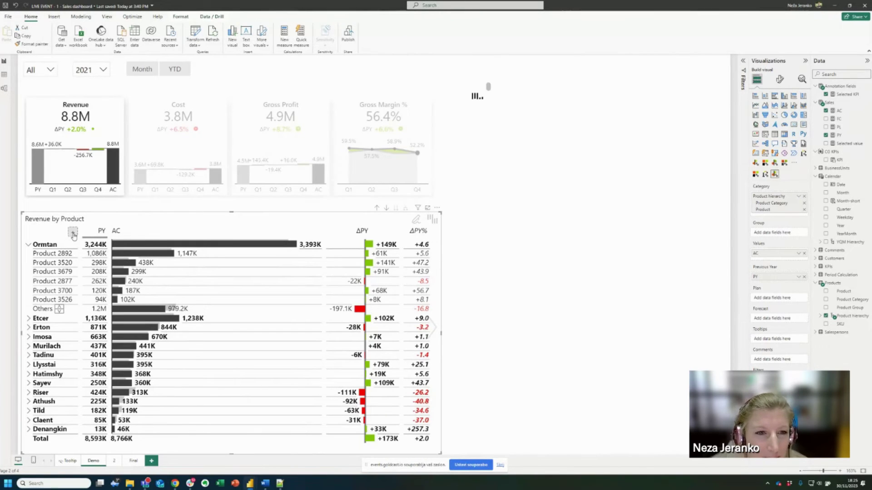
- Add a % of grand total quick-calculation column to the product table, displayed as pins
click(73, 234)
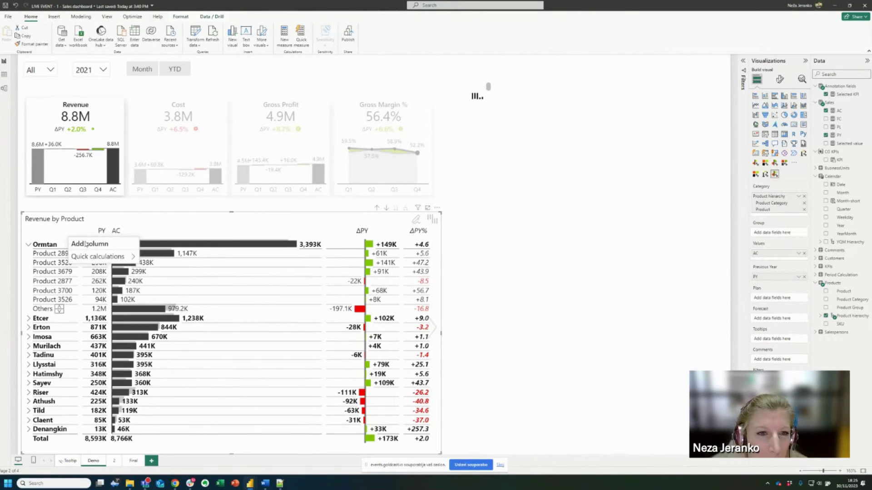
mouse_move(89, 257)
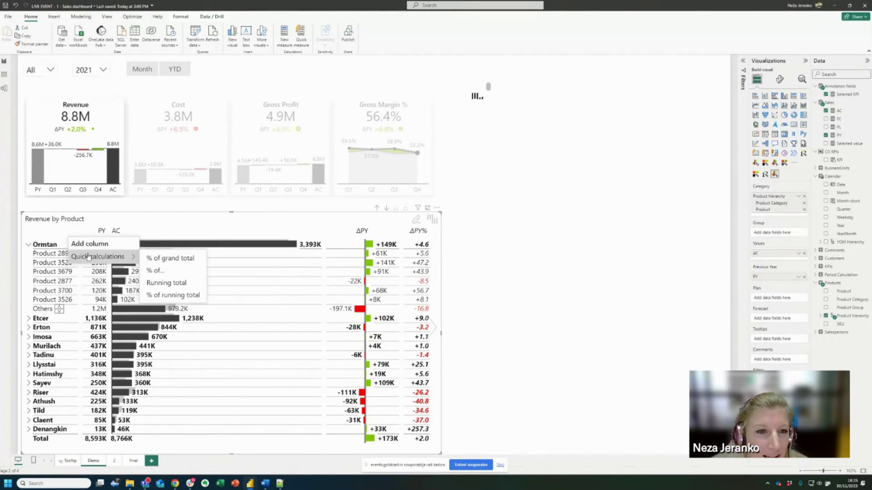
click(161, 259)
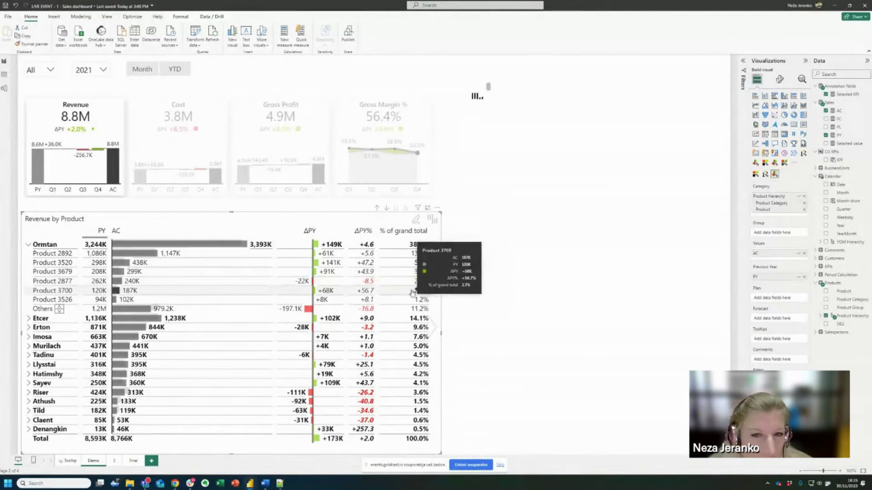
click(424, 232)
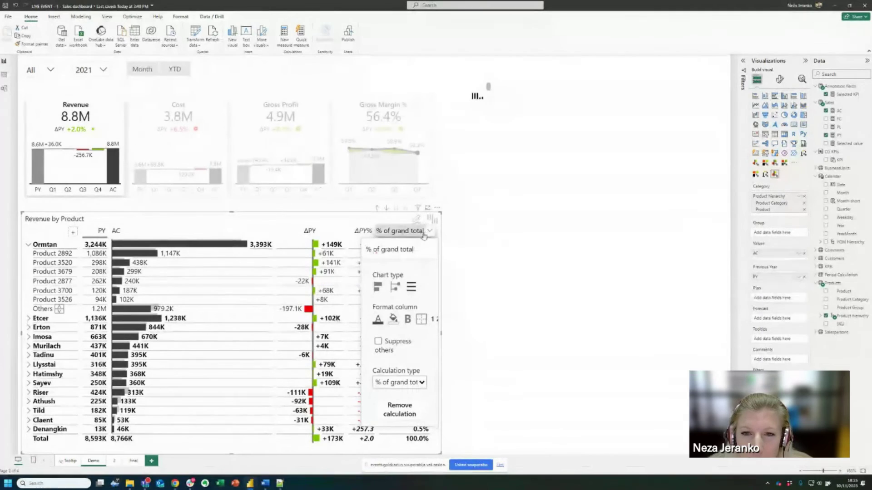
click(423, 252)
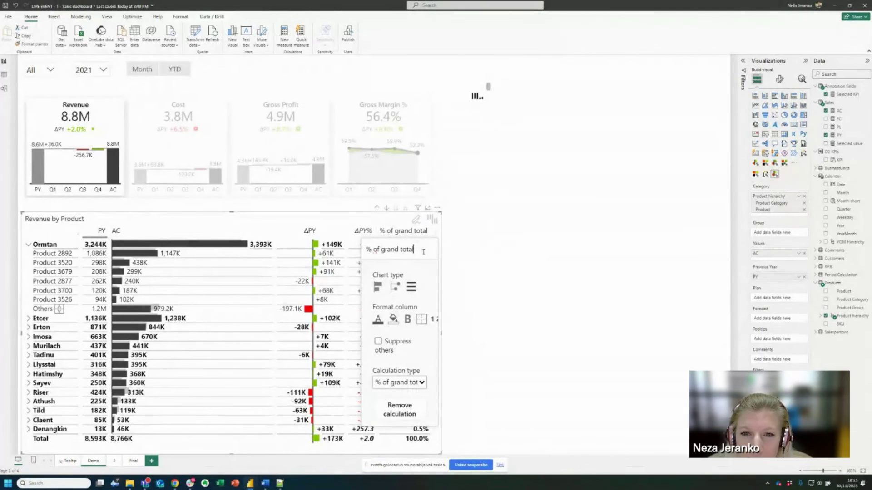
click(395, 287)
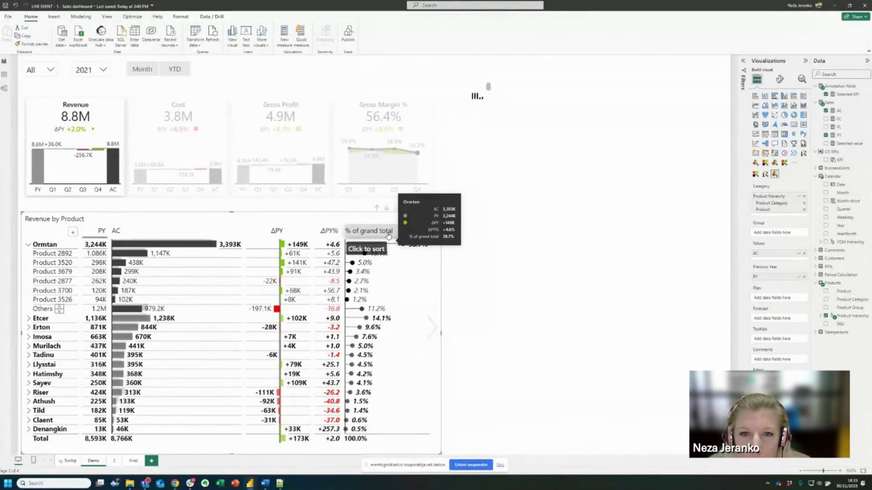
- Change the pin column's calculation to % of running total and collapse Ormtan's product rows
click(403, 234)
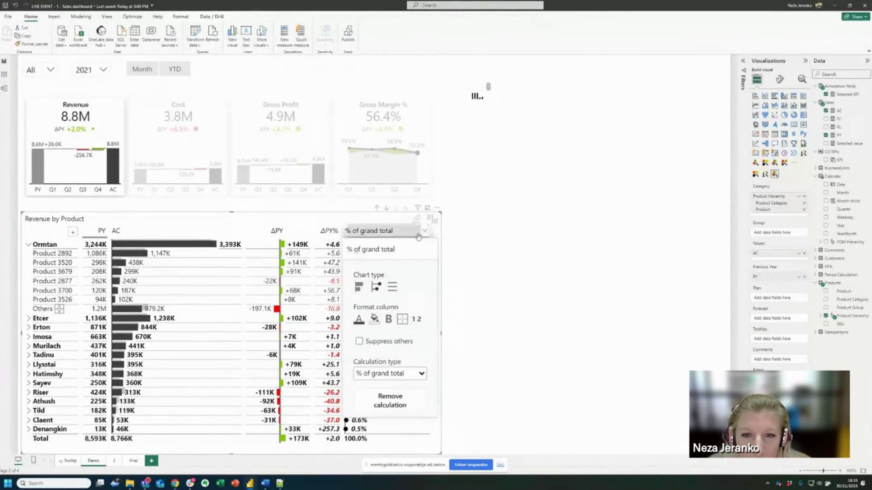
click(387, 374)
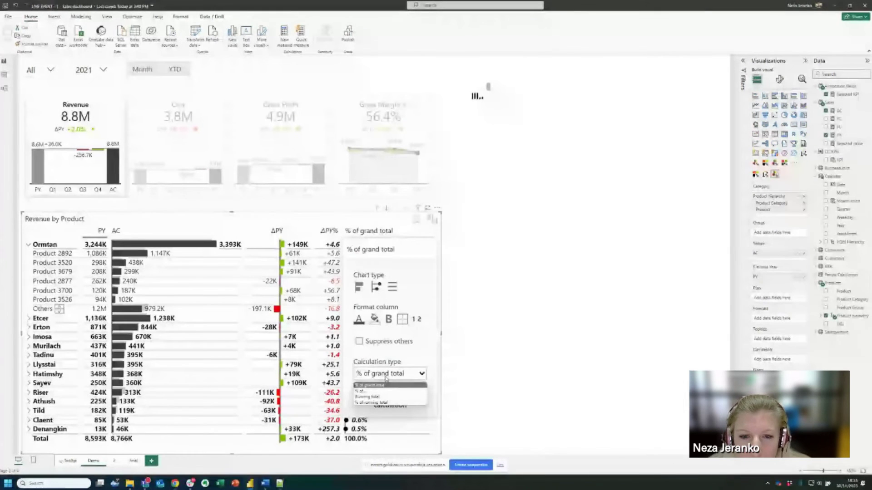
click(381, 403)
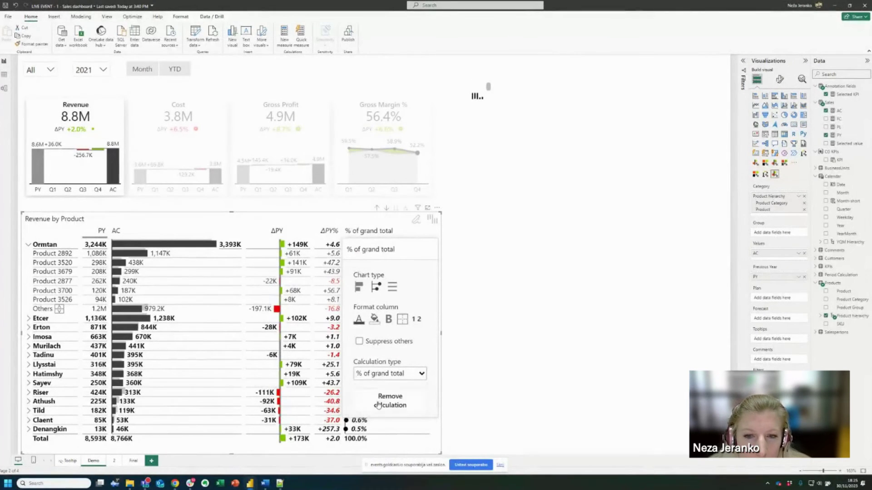
click(28, 244)
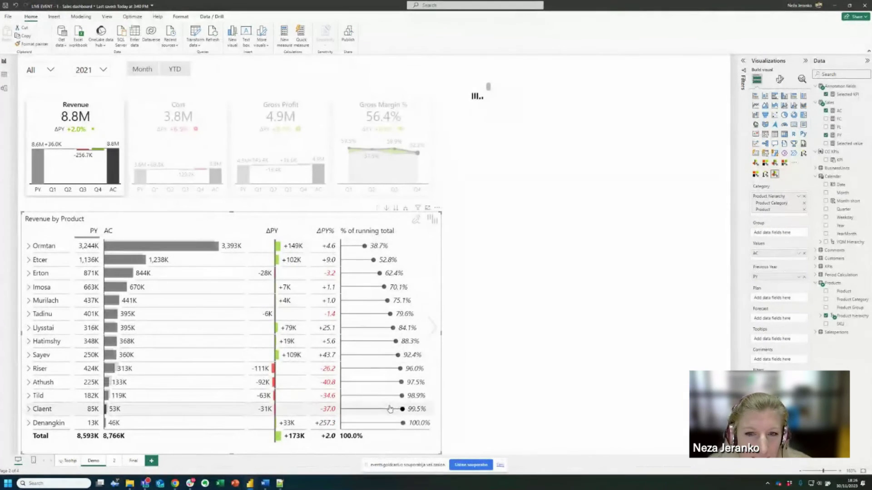
mouse_move(370, 254)
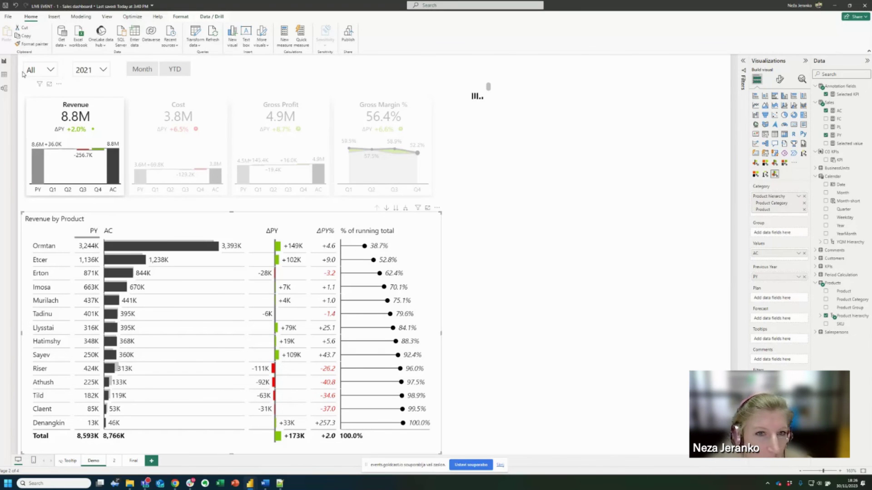
double_click(78, 220)
click(154, 222)
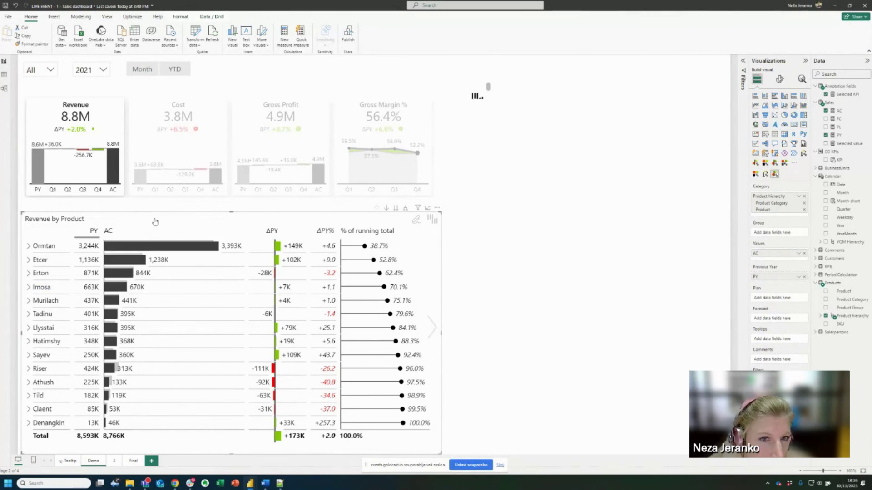